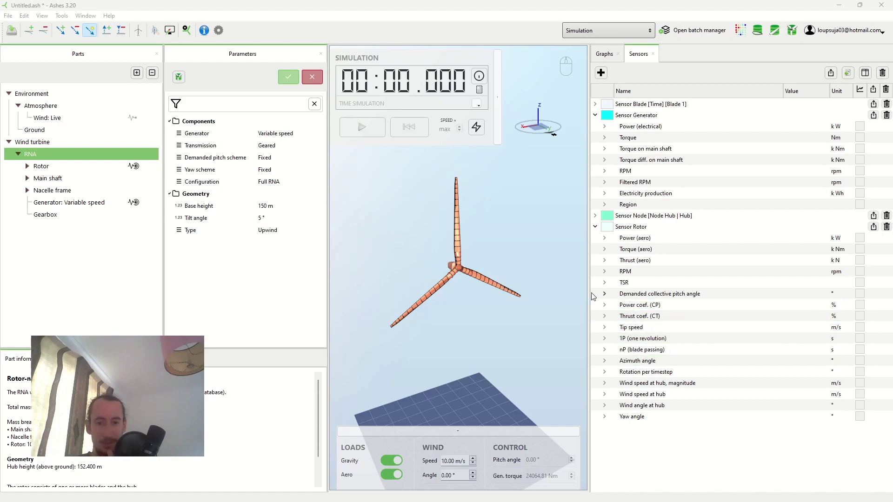
Add graphs for Torque (aero), Torque on main shaft, Torque diff. and rotor RPM
{"action": "left_click_drag", "start_coordinate": [489, 299], "coordinate": [486, 305]}
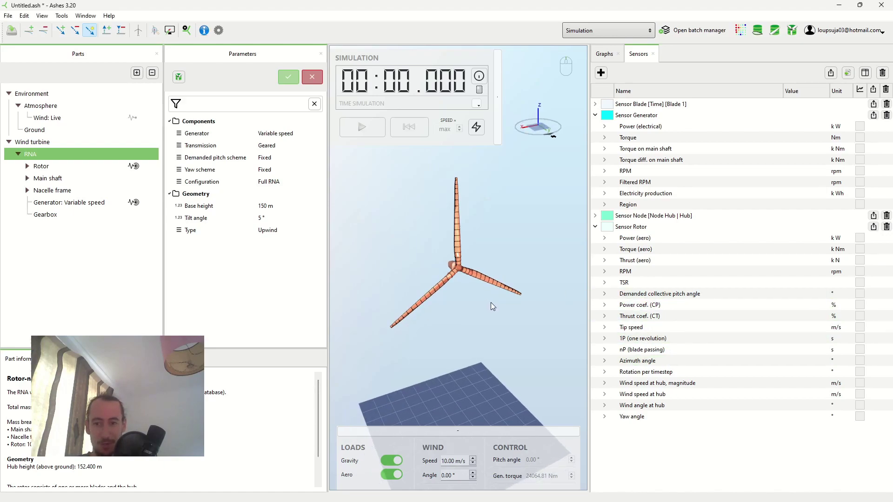
{"action": "left_click", "coordinate": [860, 249]}
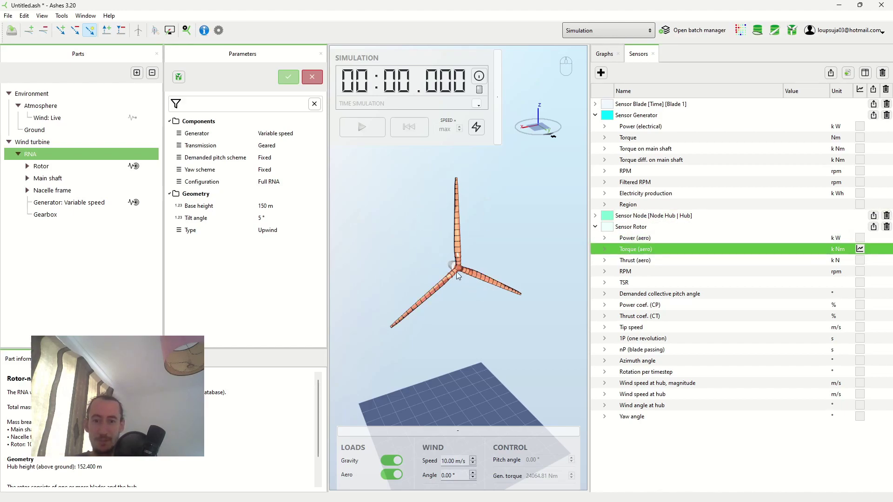
{"action": "left_click_drag", "start_coordinate": [520, 229], "coordinate": [523, 222]}
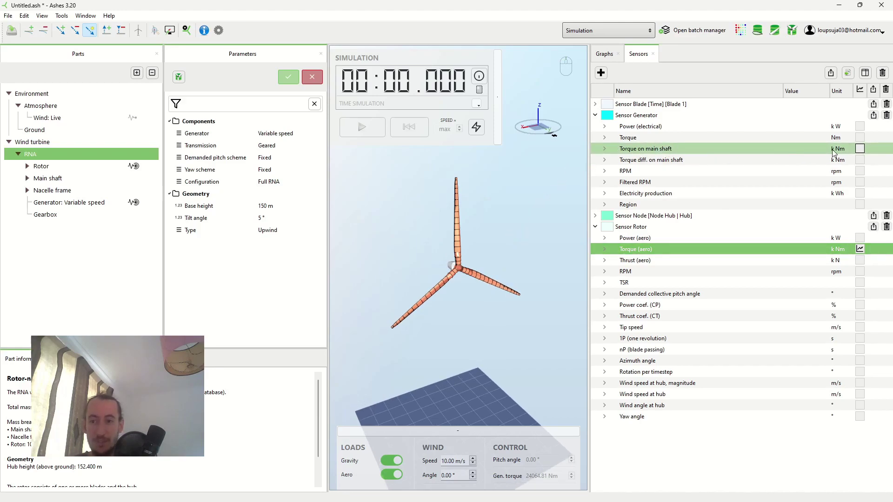
{"action": "left_click", "coordinate": [860, 148]}
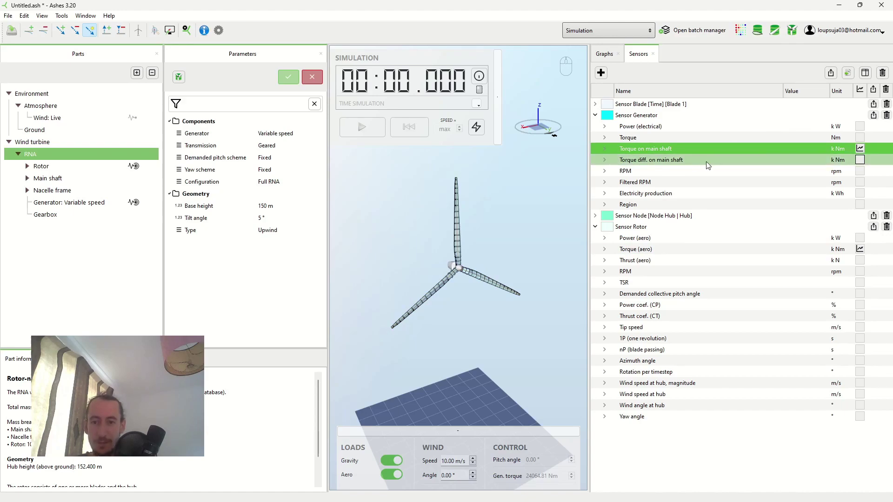
{"action": "left_click", "coordinate": [860, 160]}
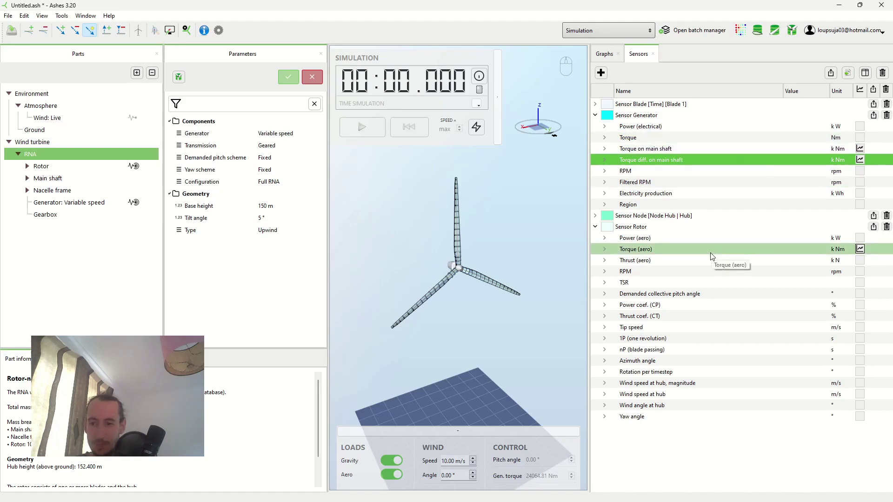
{"action": "left_click", "coordinate": [858, 272]}
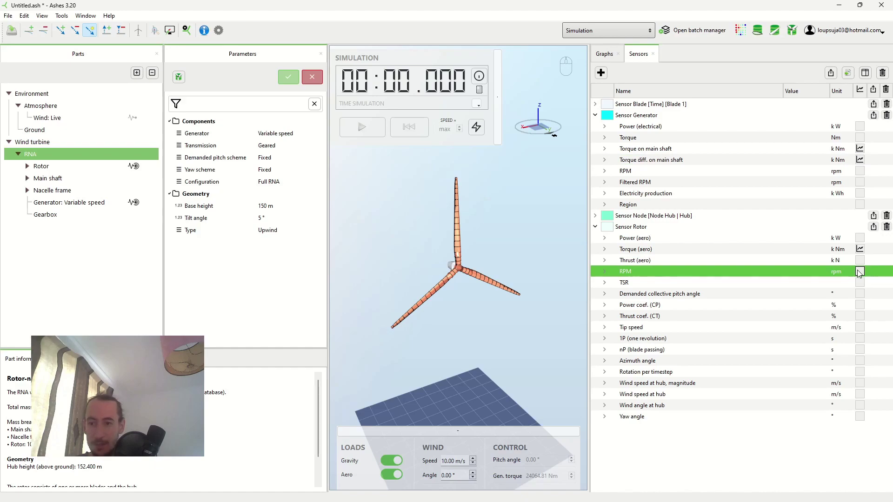
Show the graphs, overlay main-shaft torque on the aero torque graph, and start the simulation
{"action": "left_click", "coordinate": [602, 55]}
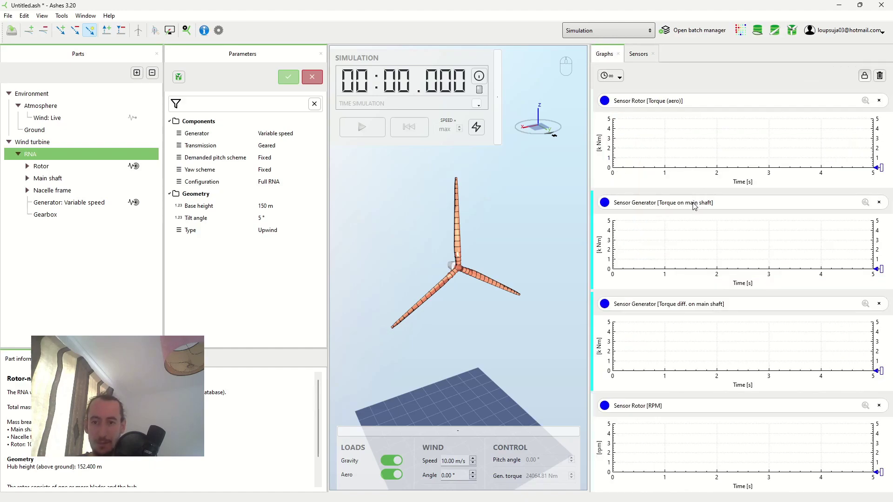
{"action": "left_click_drag", "start_coordinate": [690, 186], "coordinate": [689, 159]}
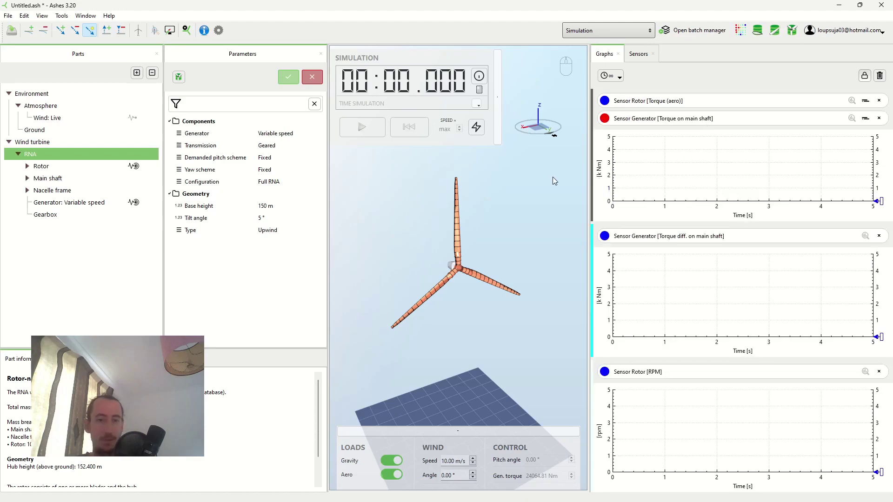
{"action": "left_click", "coordinate": [365, 127]}
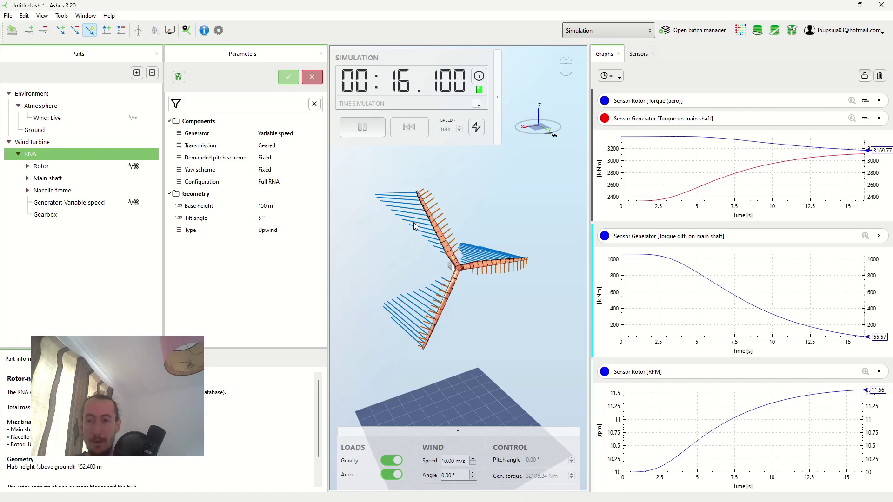
Pause to inspect the rotor from a side view and from above, then resume running
{"action": "left_click", "coordinate": [367, 130]}
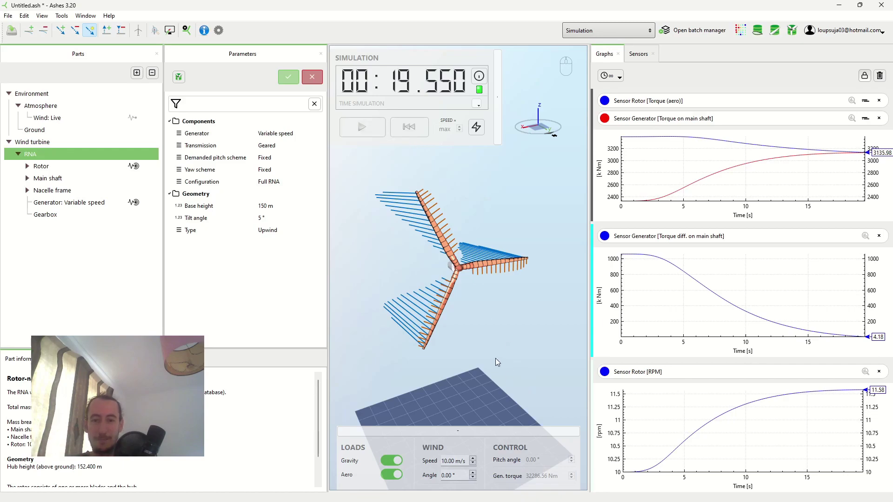
{"action": "left_click_drag", "start_coordinate": [495, 358], "coordinate": [448, 314]}
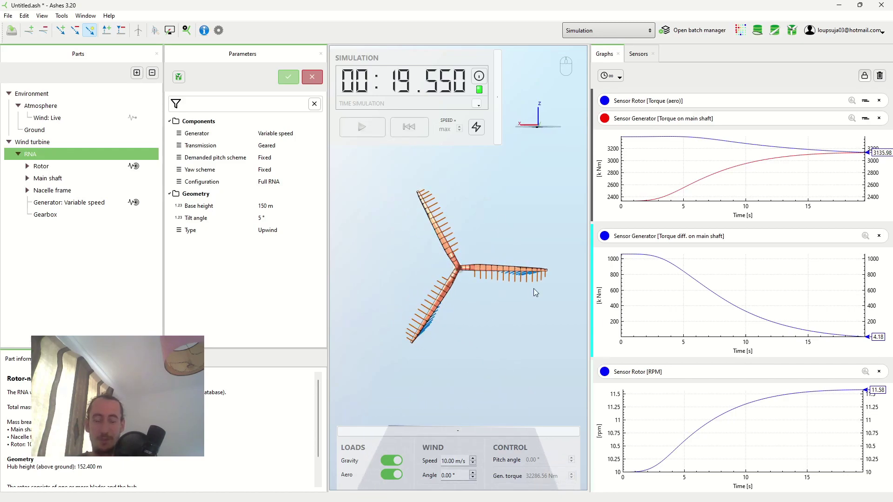
{"action": "left_click_drag", "start_coordinate": [392, 273], "coordinate": [468, 295]}
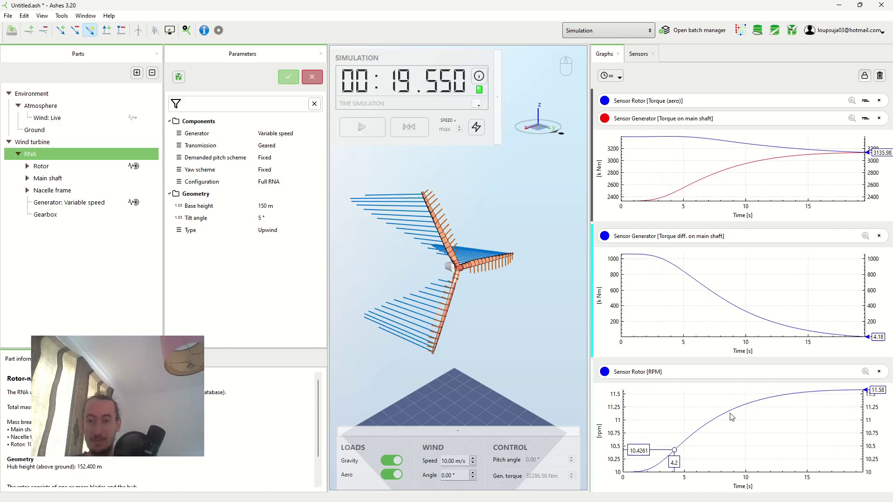
{"action": "left_click", "coordinate": [372, 133]}
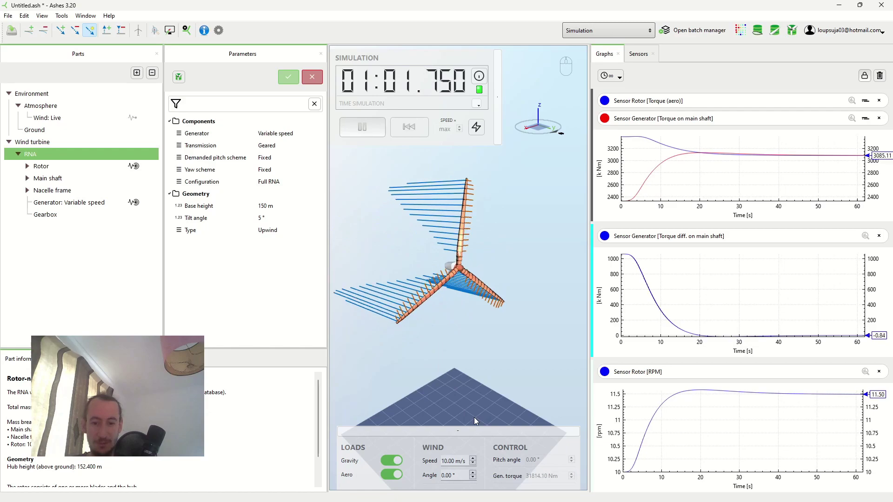
Raise the wind speed to 11 m/s, pause, then lower it back to 10 m/s
{"action": "left_click", "coordinate": [473, 458]}
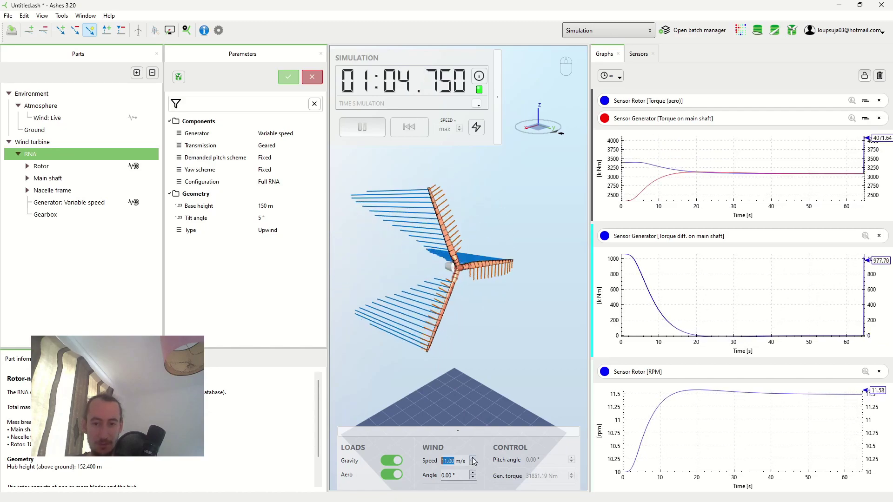
{"action": "left_click", "coordinate": [363, 127]}
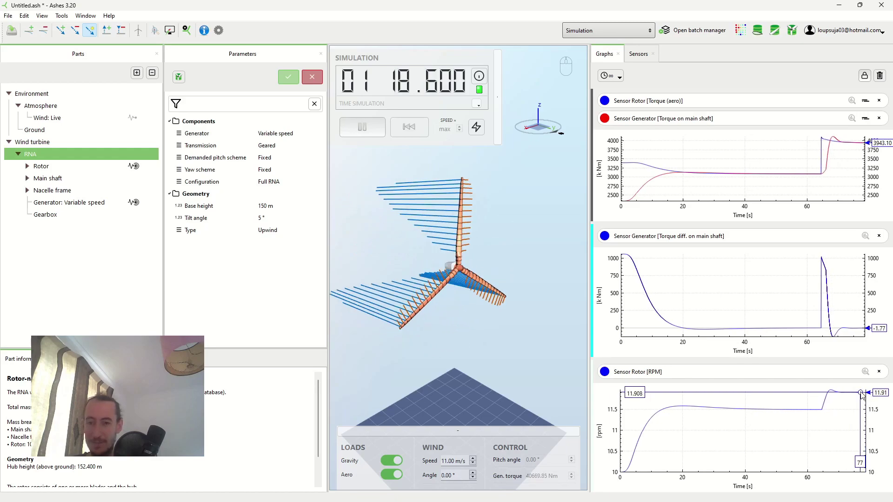
{"action": "left_click", "coordinate": [473, 464]}
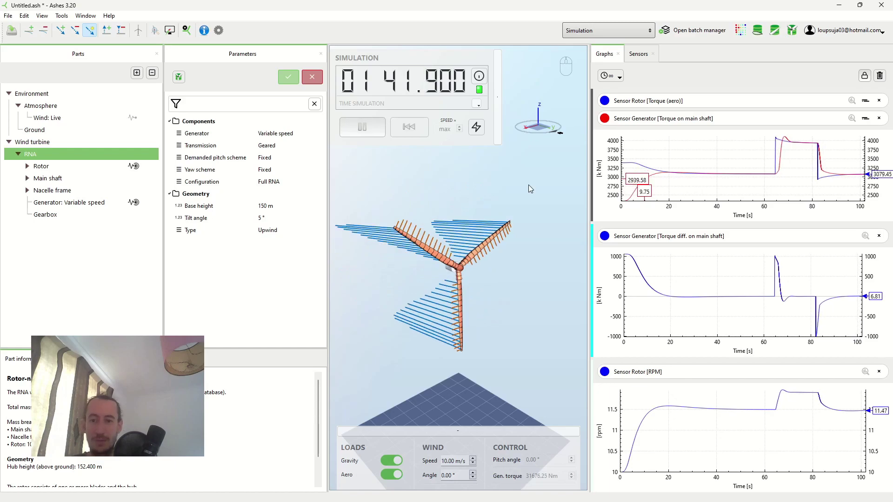
In Analysis Parameters, set the special event to Loss of torque, edit its time, and apply with a reset
{"action": "left_click", "coordinate": [187, 31]}
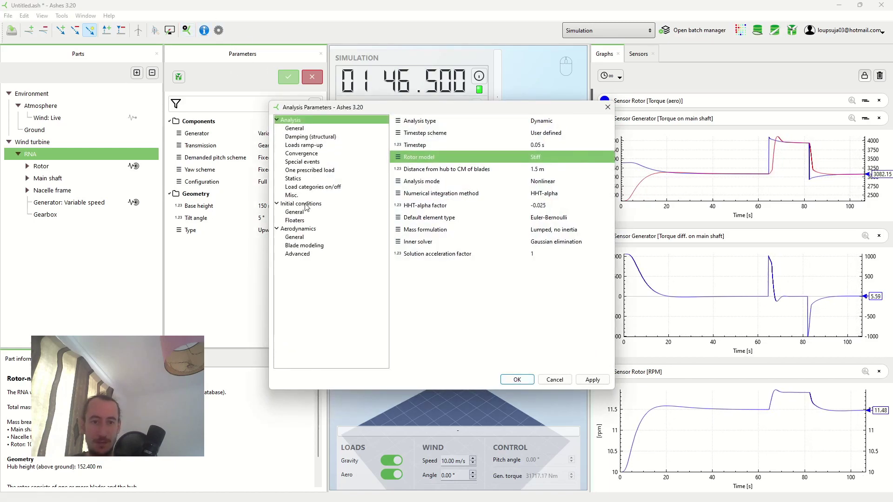
{"action": "left_click", "coordinate": [308, 164]}
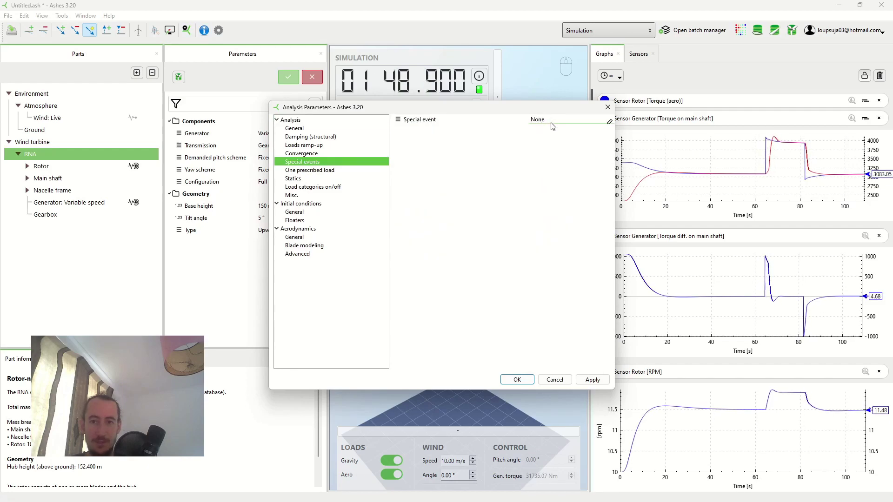
{"action": "left_click", "coordinate": [552, 126]}
{"action": "left_click", "coordinate": [551, 139]}
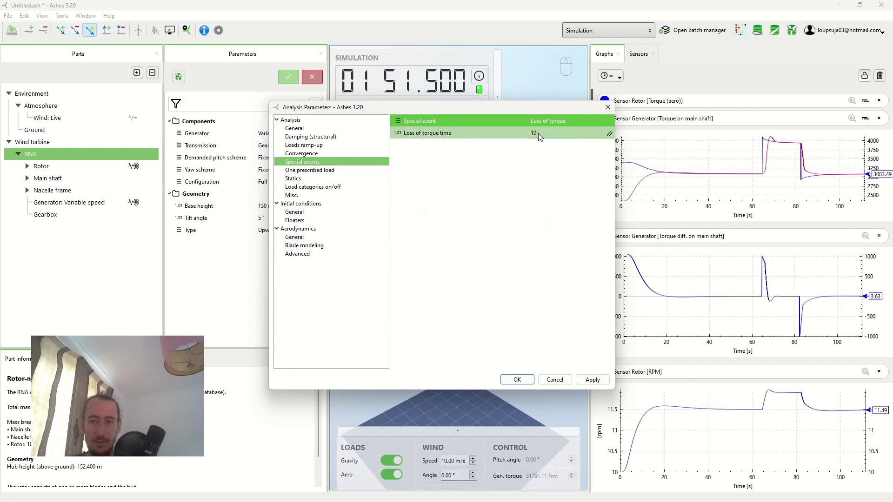
{"action": "double_click", "coordinate": [537, 133]}
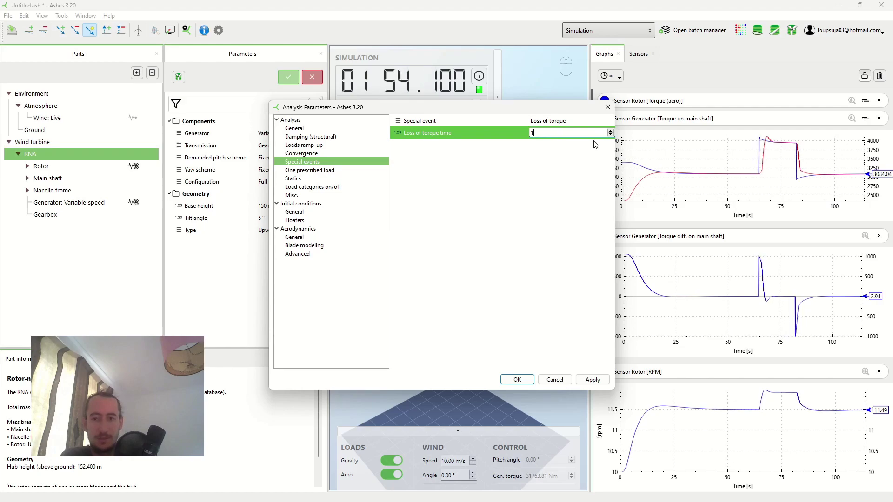
{"action": "key", "text": "Return"}
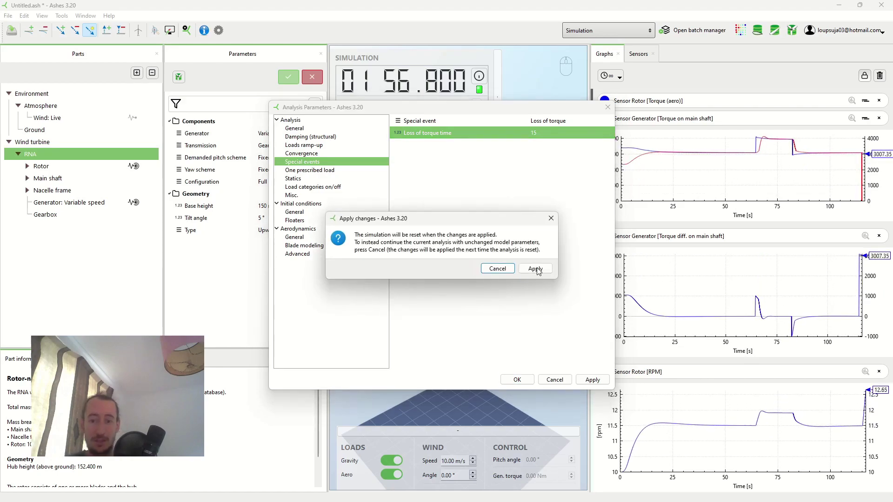
{"action": "left_click", "coordinate": [535, 269]}
{"action": "left_click", "coordinate": [519, 380]}
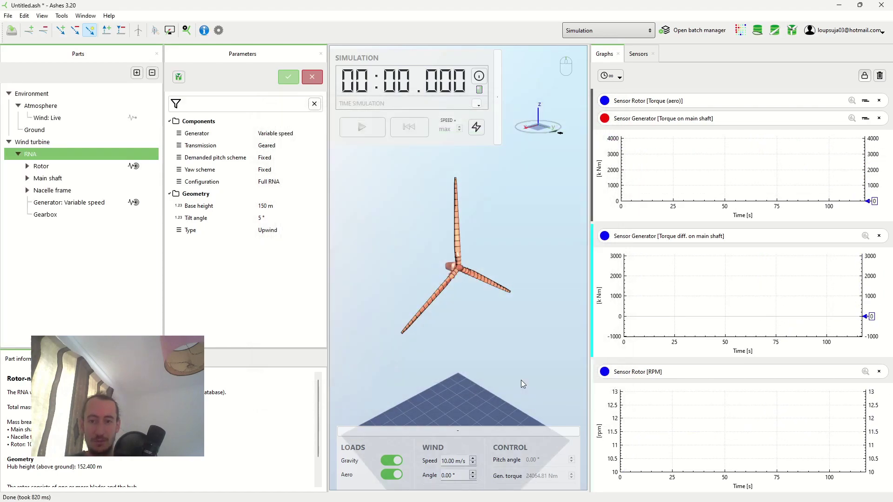
Start the loss-of-torque run and briefly pause it with the space bar
{"action": "left_click", "coordinate": [366, 130]}
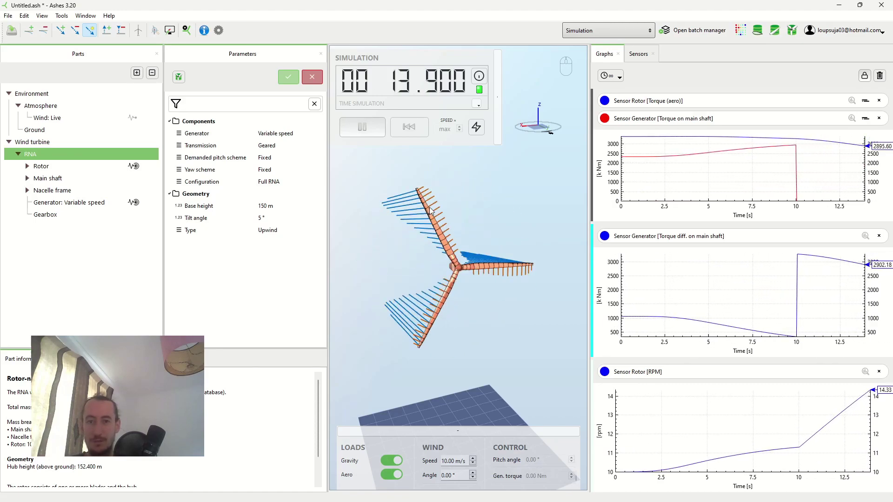
{"action": "key", "text": "space"}
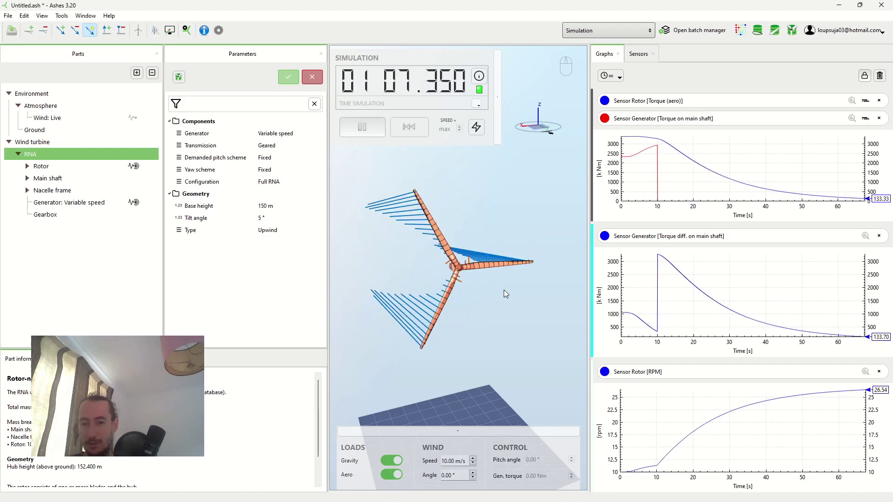
Orbit around the rotor while pausing and then resuming the grid-loss simulation
{"action": "left_click_drag", "start_coordinate": [504, 290], "coordinate": [456, 205]}
{"action": "left_click", "coordinate": [362, 127]}
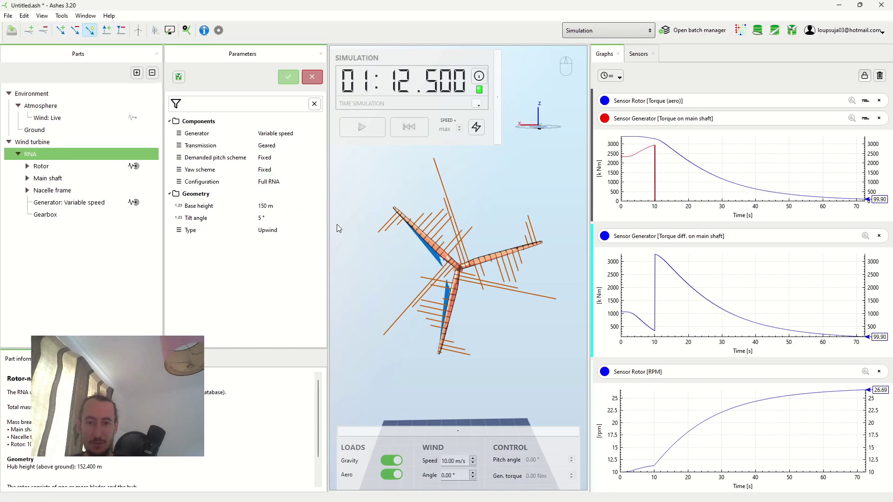
{"action": "left_click_drag", "start_coordinate": [515, 306], "coordinate": [513, 303]}
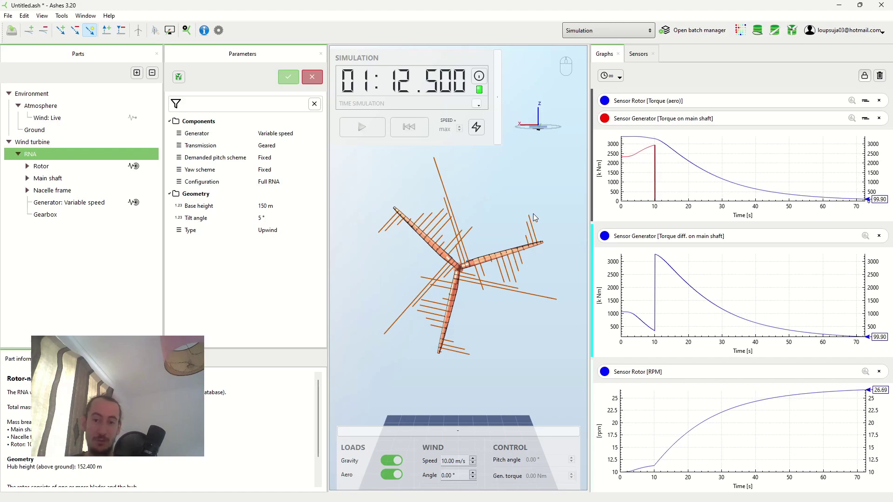
{"action": "left_click_drag", "start_coordinate": [542, 214], "coordinate": [538, 213]}
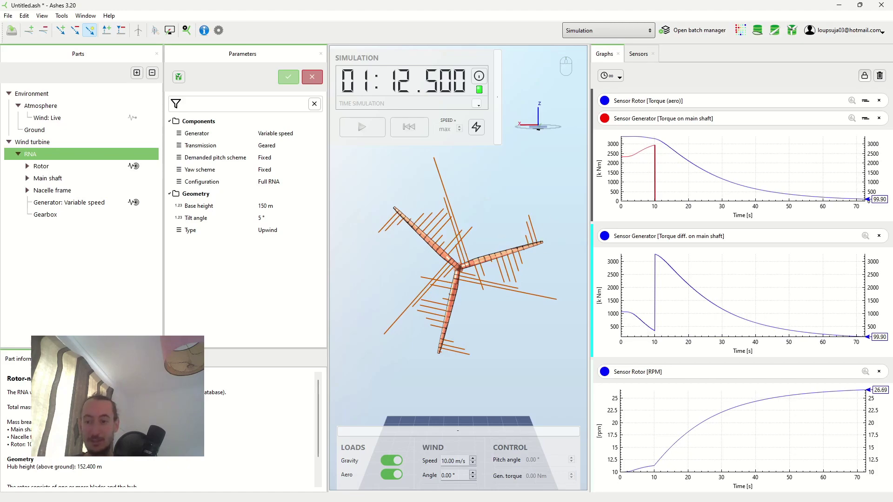
{"action": "left_click", "coordinate": [366, 132]}
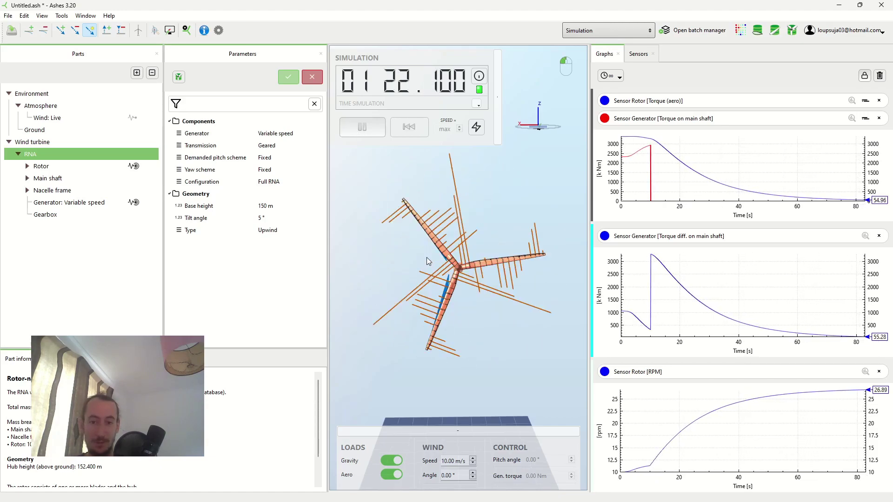
{"action": "left_click_drag", "start_coordinate": [428, 261], "coordinate": [460, 246]}
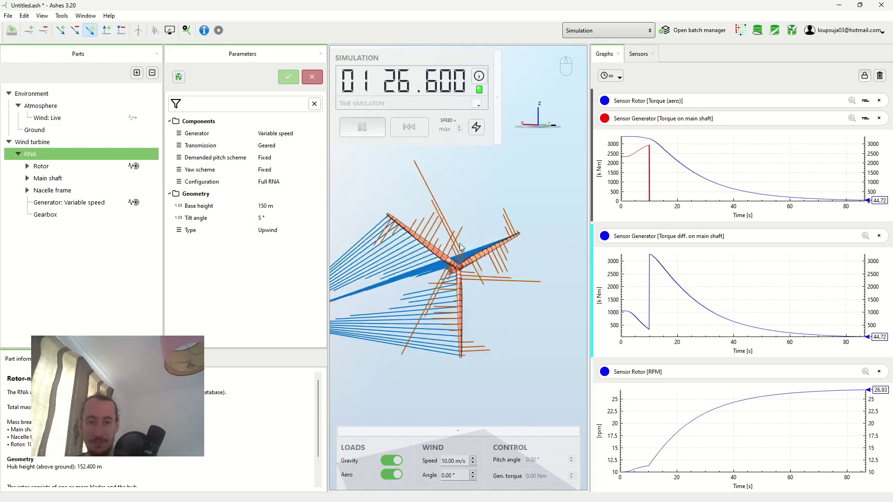